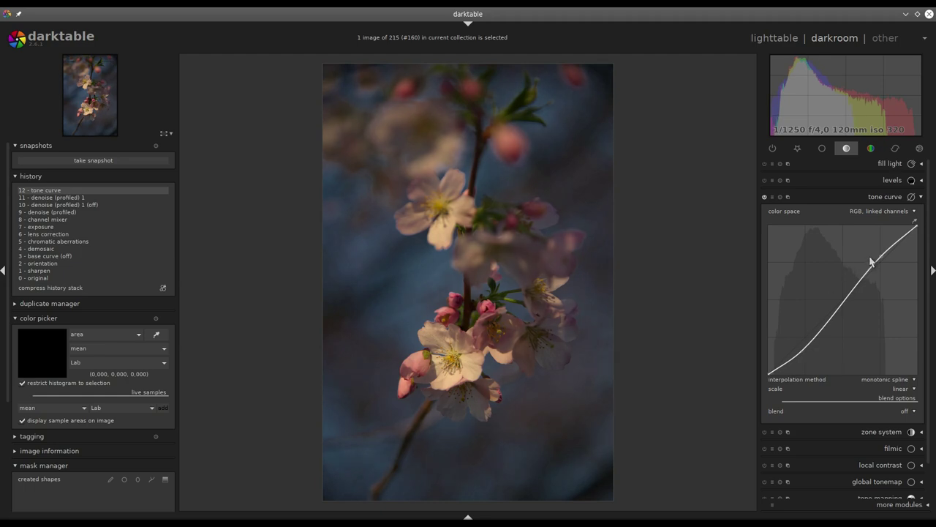
Step: Turn on the lowpass module with uniform blending and the softlight blend mode
{"action": "left_click", "coordinate": [923, 197]}
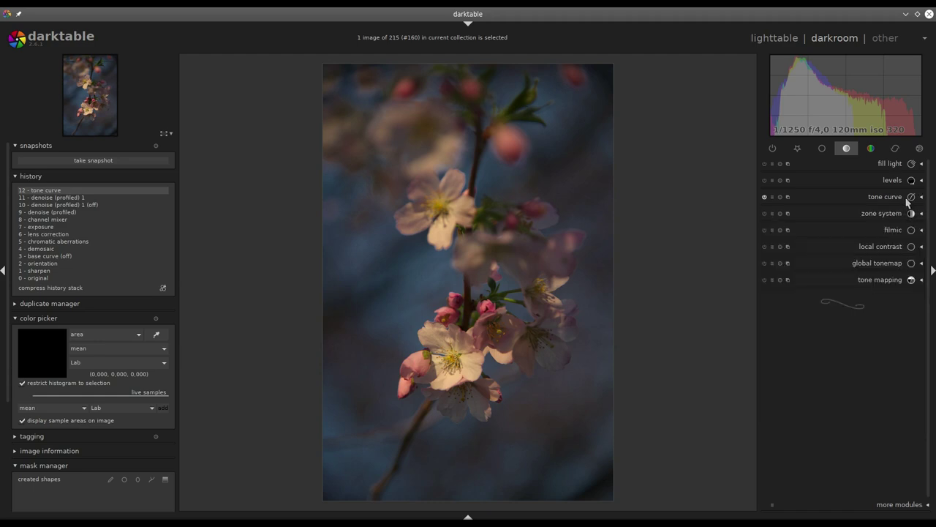
{"action": "left_click", "coordinate": [921, 148]}
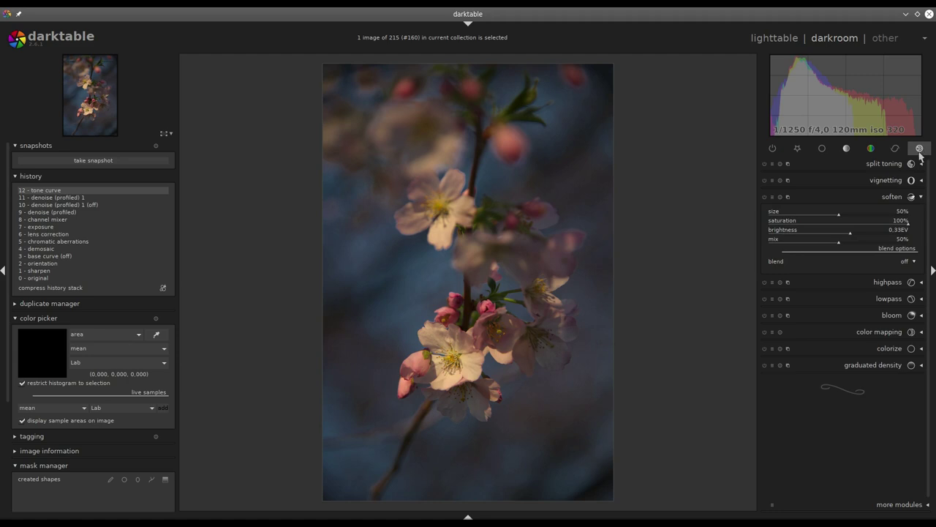
{"action": "left_click", "coordinate": [922, 198]}
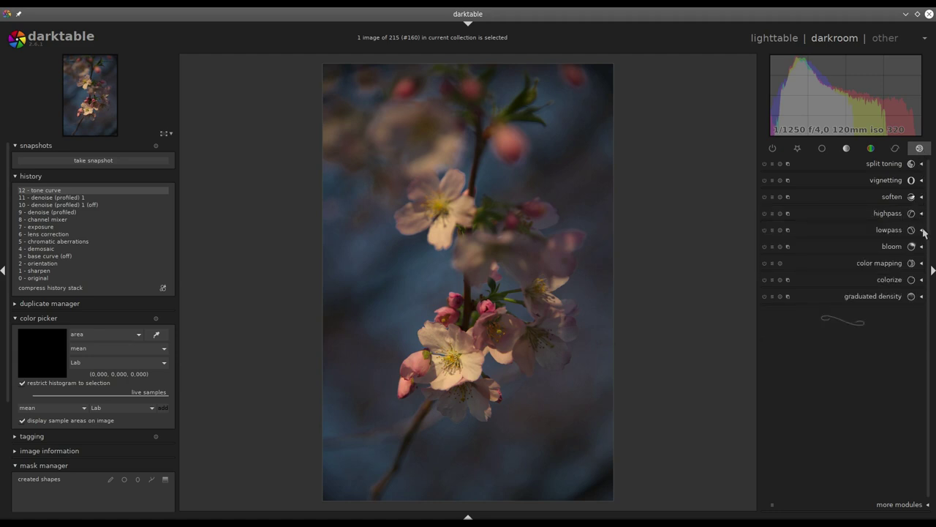
{"action": "left_click", "coordinate": [923, 229]}
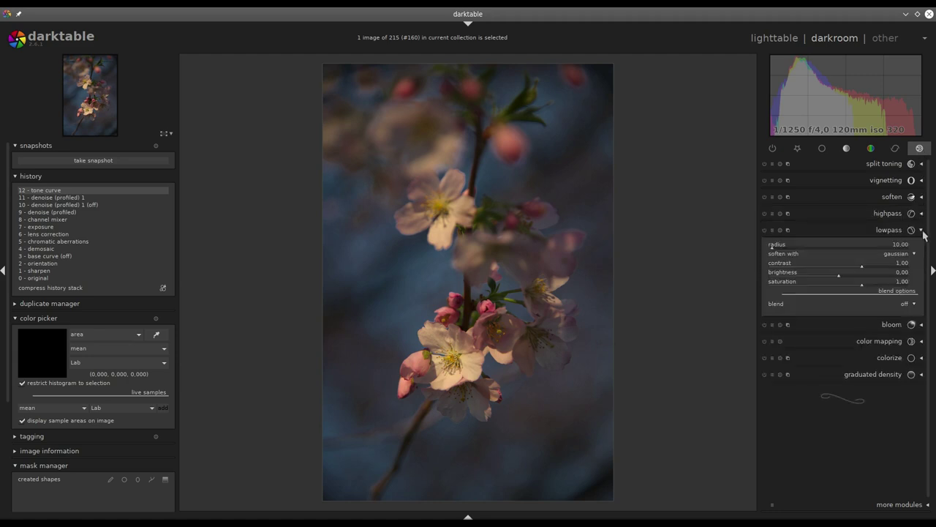
{"action": "left_click", "coordinate": [911, 305]}
{"action": "left_click", "coordinate": [906, 314]}
{"action": "left_click", "coordinate": [904, 313]}
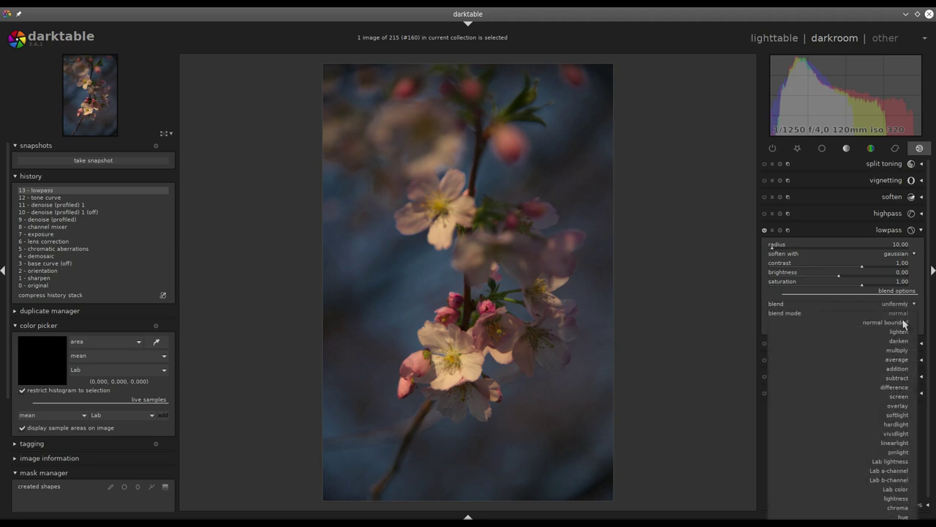
{"action": "left_click", "coordinate": [903, 419]}
Step: Set lowpass saturation to about -0.03 and radius to about 300, and compare the image with the module off and on
{"action": "left_click_drag", "start_coordinate": [863, 288], "coordinate": [837, 290]}
{"action": "left_click_drag", "start_coordinate": [773, 249], "coordinate": [853, 253]}
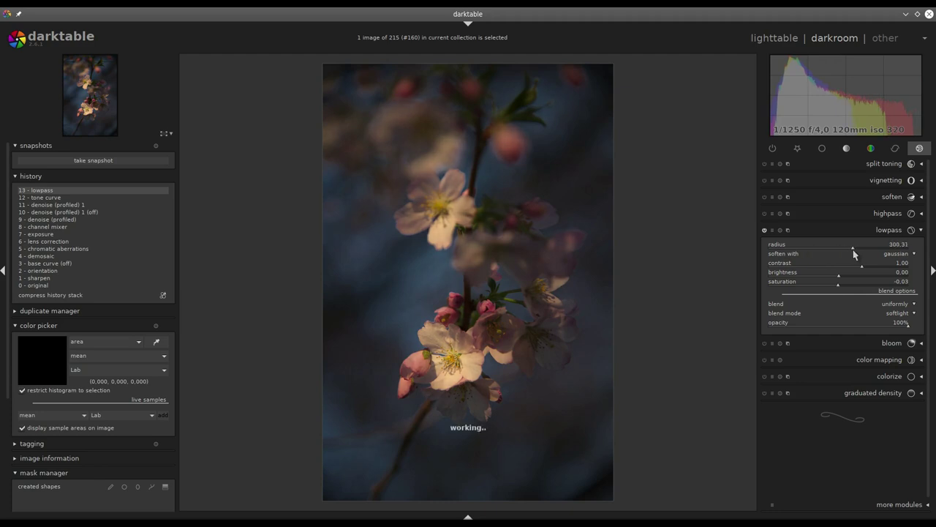
{"action": "left_click", "coordinate": [765, 231]}
{"action": "left_click", "coordinate": [765, 231]}
{"action": "left_click", "coordinate": [765, 231]}
{"action": "left_click", "coordinate": [765, 231]}
Step: Raise the lowpass contrast to about 1.33 and collapse the module
{"action": "left_click_drag", "start_coordinate": [863, 268], "coordinate": [871, 271]}
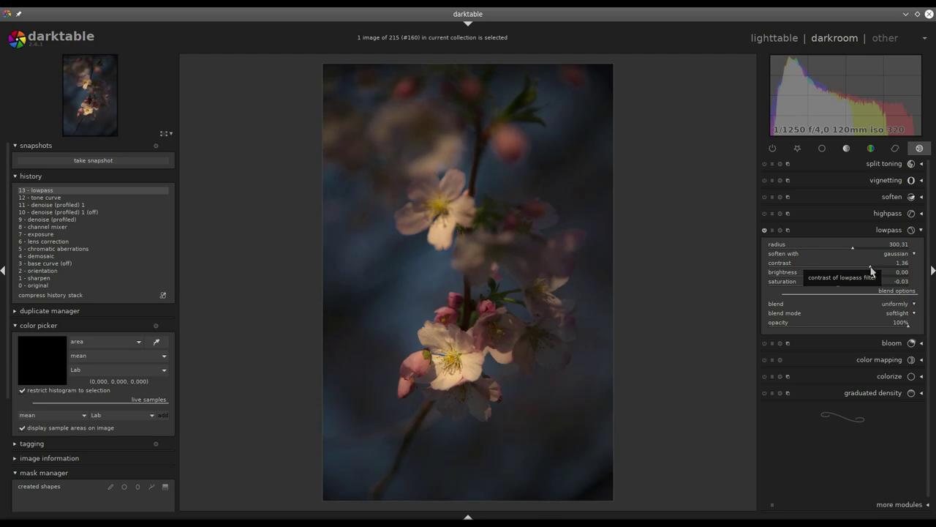
{"action": "left_click", "coordinate": [871, 270]}
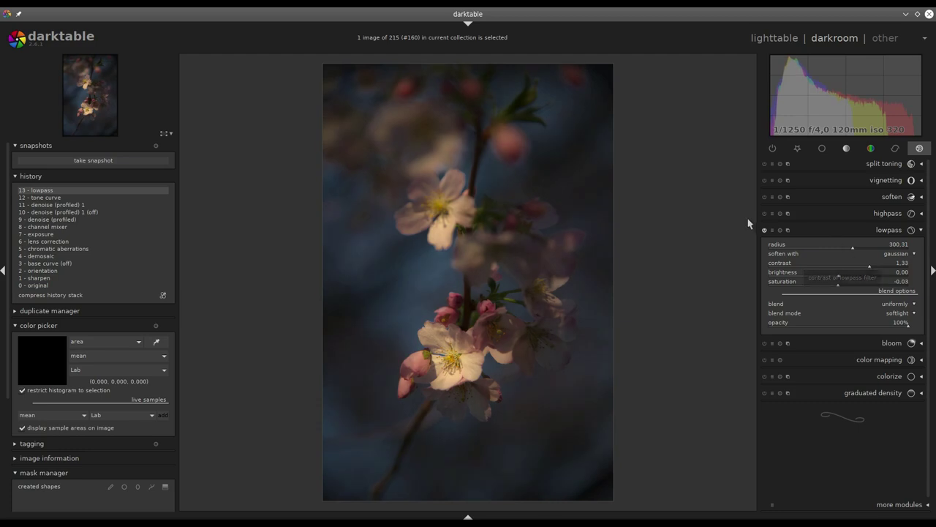
{"action": "left_click", "coordinate": [922, 231]}
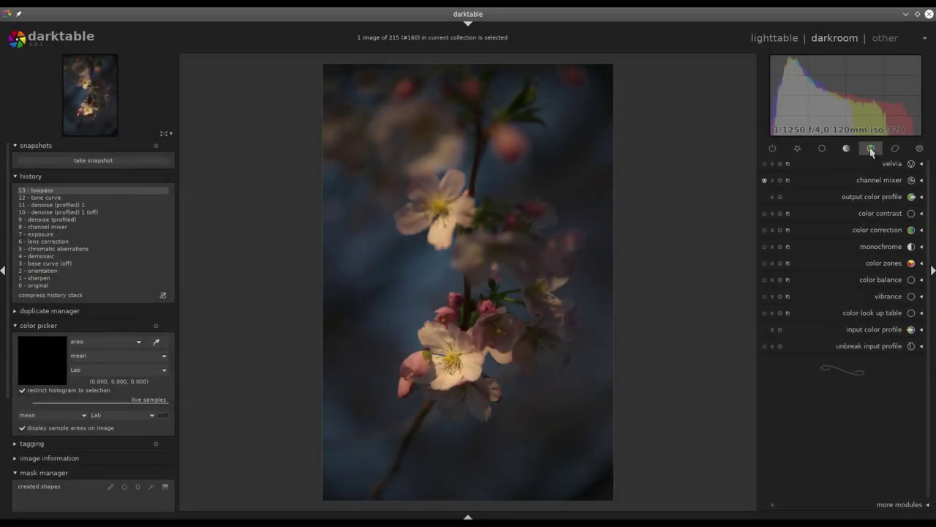
Step: Apply velvia with a strength of about 46% and check the result on the lower blossom
{"action": "left_click", "coordinate": [923, 164]}
{"action": "left_click_drag", "start_coordinate": [804, 184], "coordinate": [838, 187]}
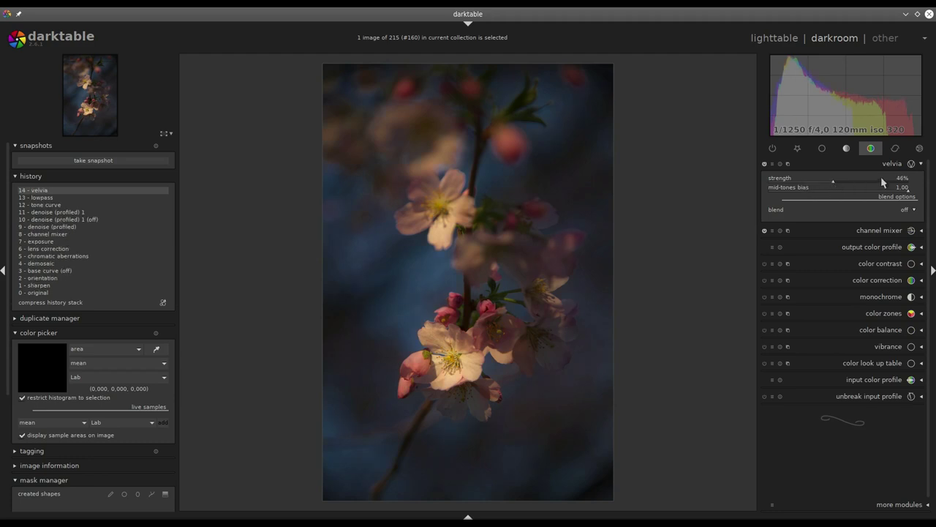
{"action": "left_click", "coordinate": [922, 164]}
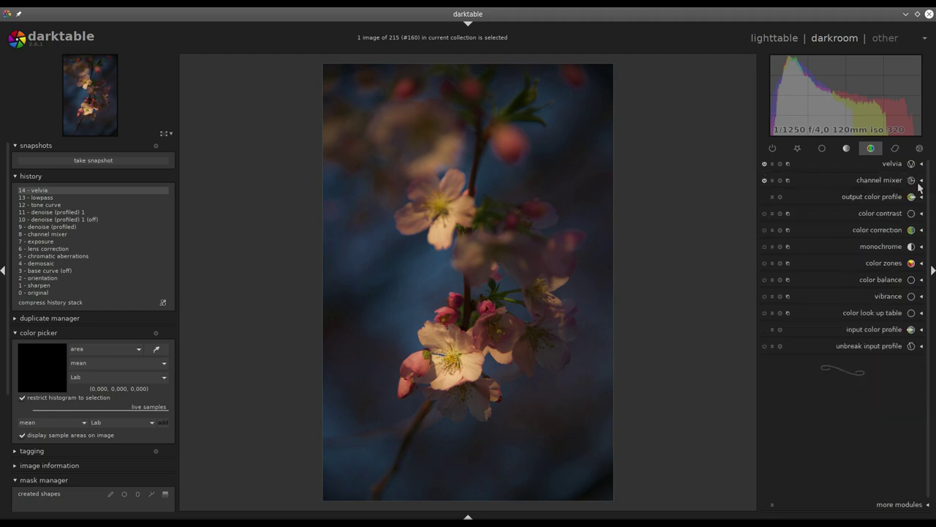
{"action": "middle_click", "coordinate": [486, 373]}
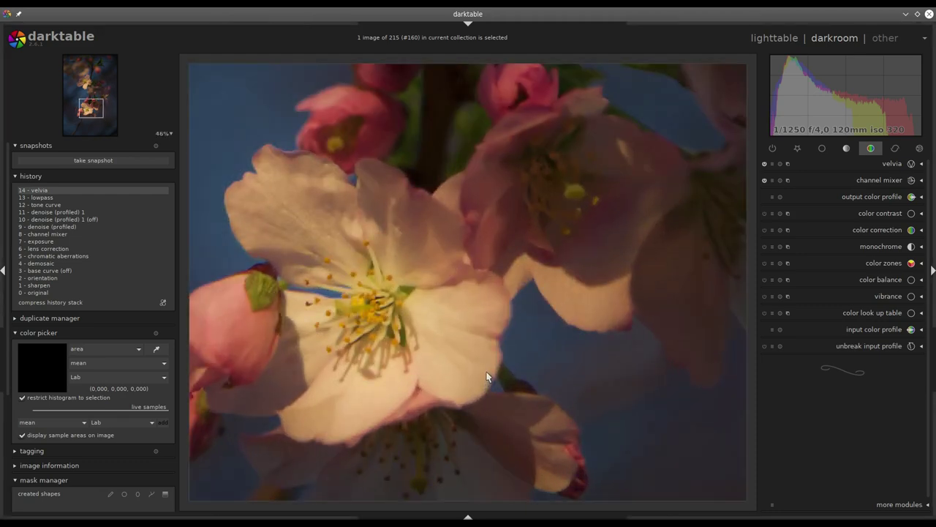
{"action": "scroll", "coordinate": [487, 377], "scroll_direction": "down", "scroll_amount": 3}
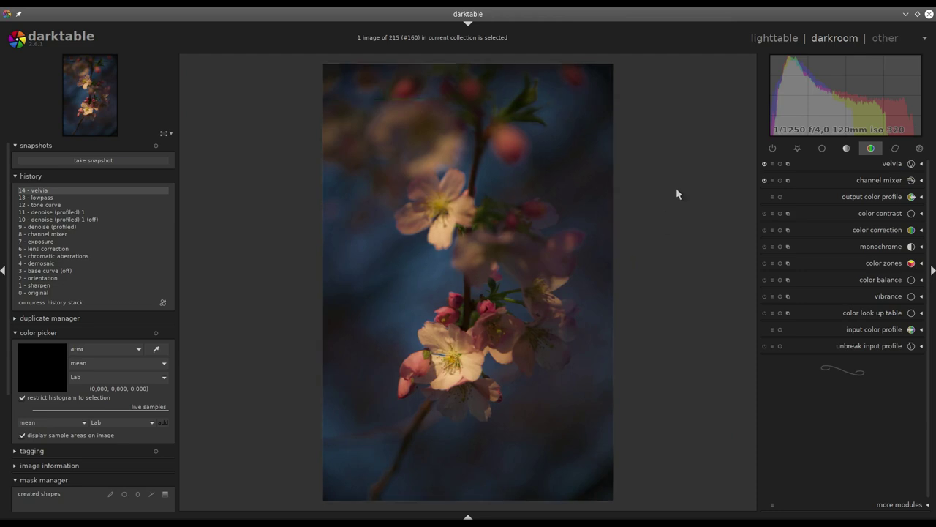
Step: Enable haze removal, blended uniformly at about 21% opacity
{"action": "left_click", "coordinate": [897, 148]}
{"action": "left_click", "coordinate": [921, 213]}
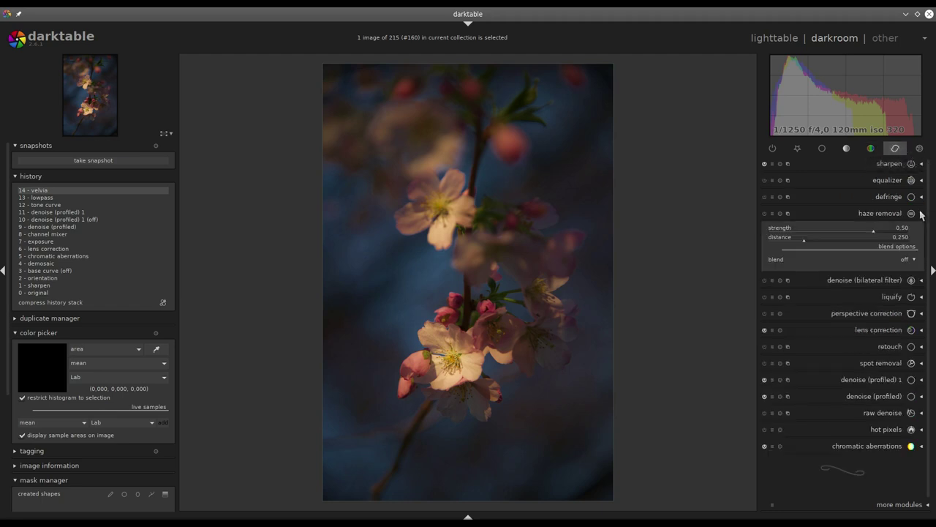
{"action": "left_click", "coordinate": [765, 213]}
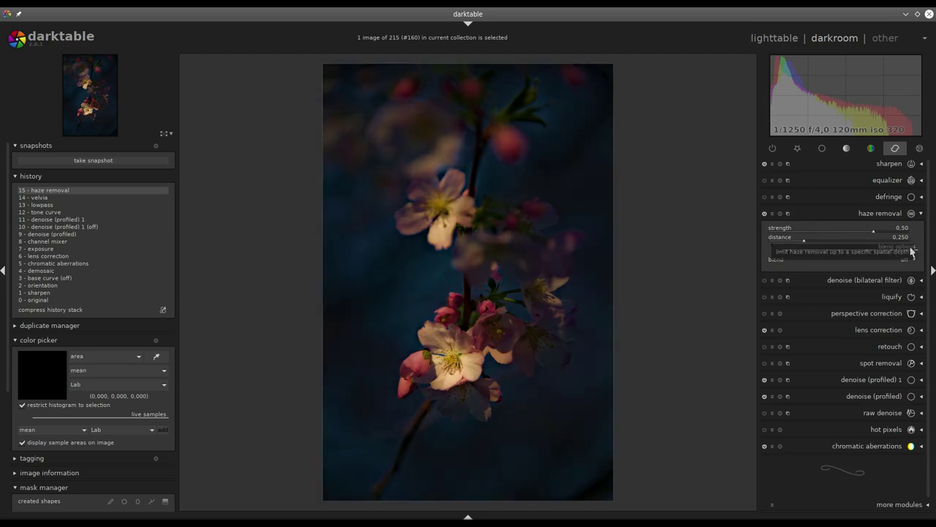
{"action": "left_click", "coordinate": [912, 263]}
{"action": "left_click", "coordinate": [907, 269]}
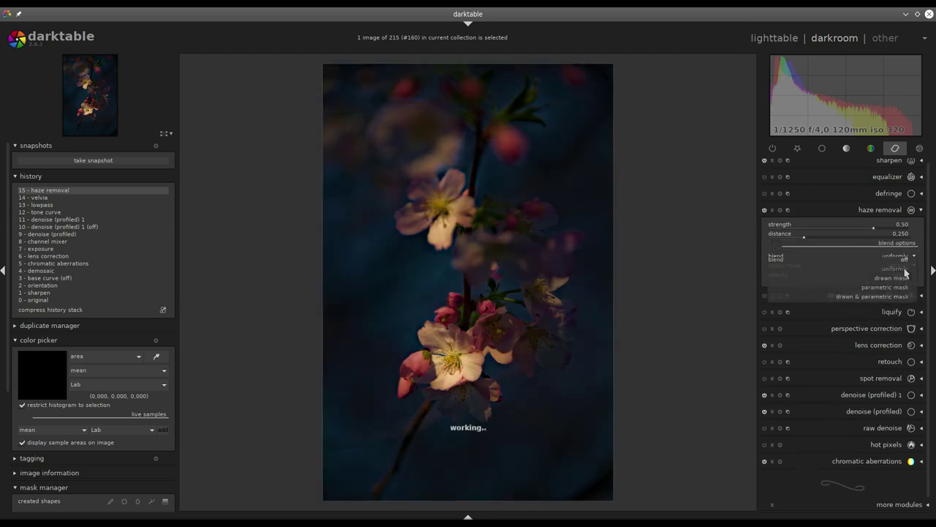
{"action": "left_click_drag", "start_coordinate": [909, 281], "coordinate": [800, 288]}
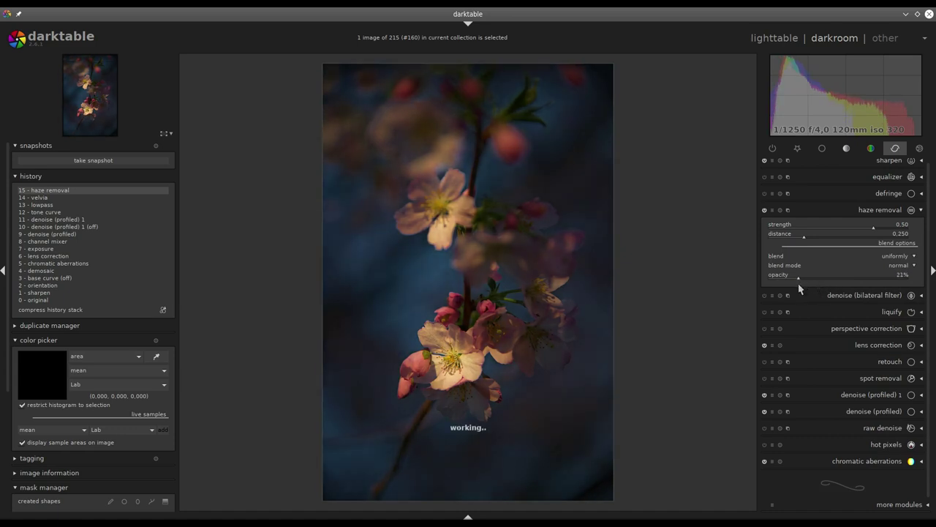
{"action": "left_click", "coordinate": [765, 210]}
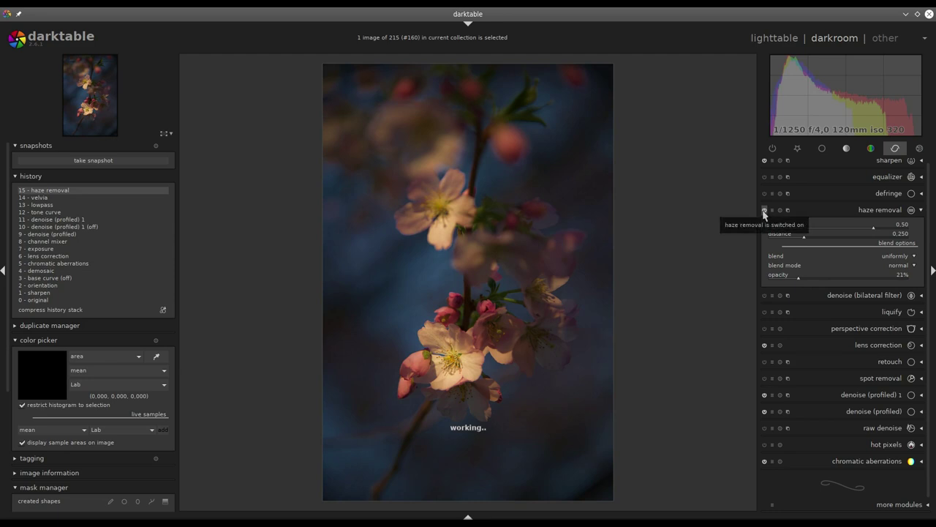
{"action": "left_click", "coordinate": [923, 211]}
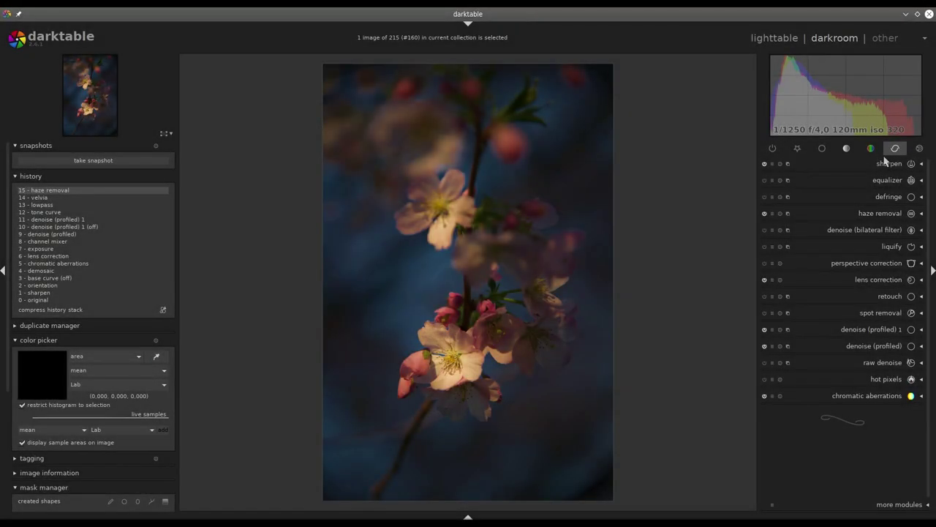
Step: Apply the clarity preset in the equalizer and reduce its mix to about -0.5
{"action": "left_click", "coordinate": [920, 183]}
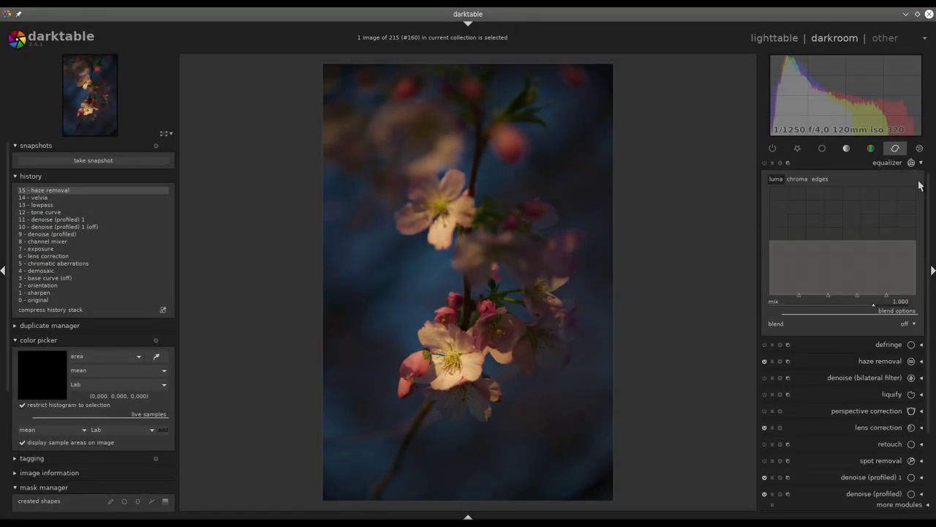
{"action": "left_click", "coordinate": [773, 162]}
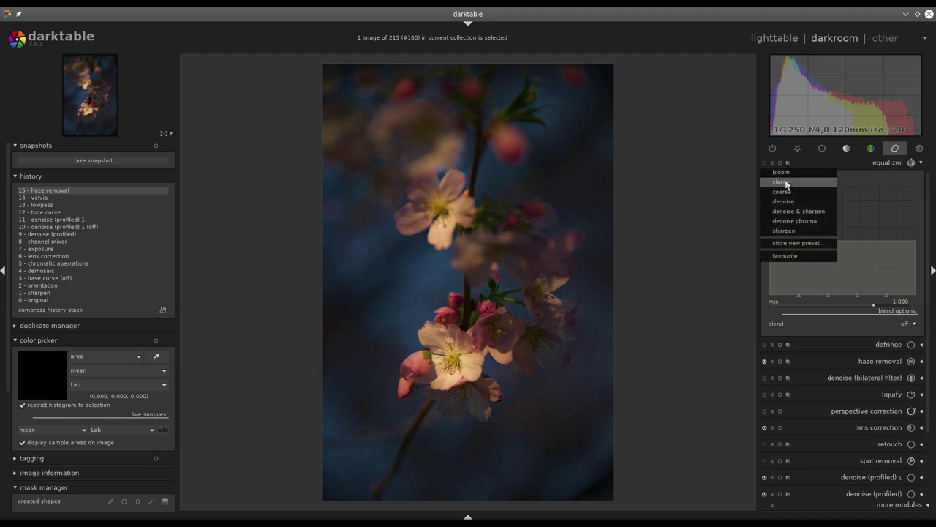
{"action": "left_click", "coordinate": [782, 181]}
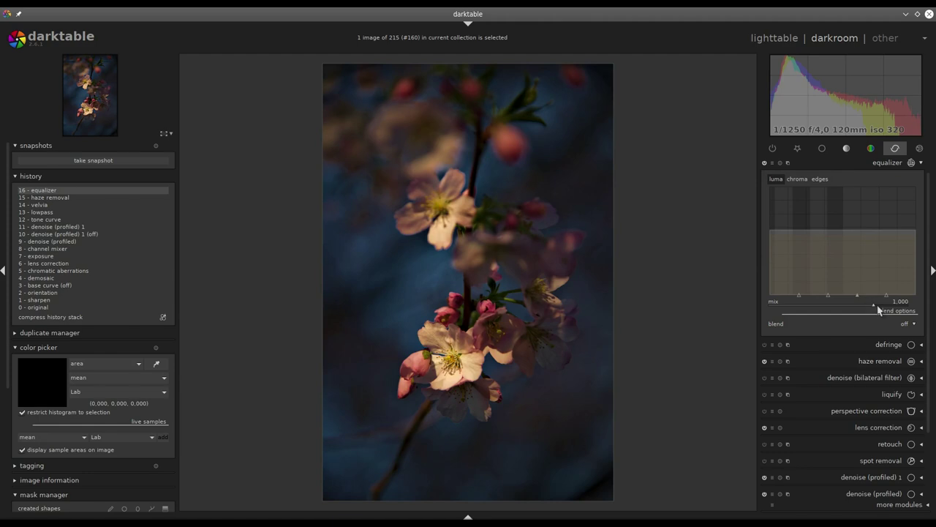
{"action": "left_click_drag", "start_coordinate": [875, 309], "coordinate": [821, 309]}
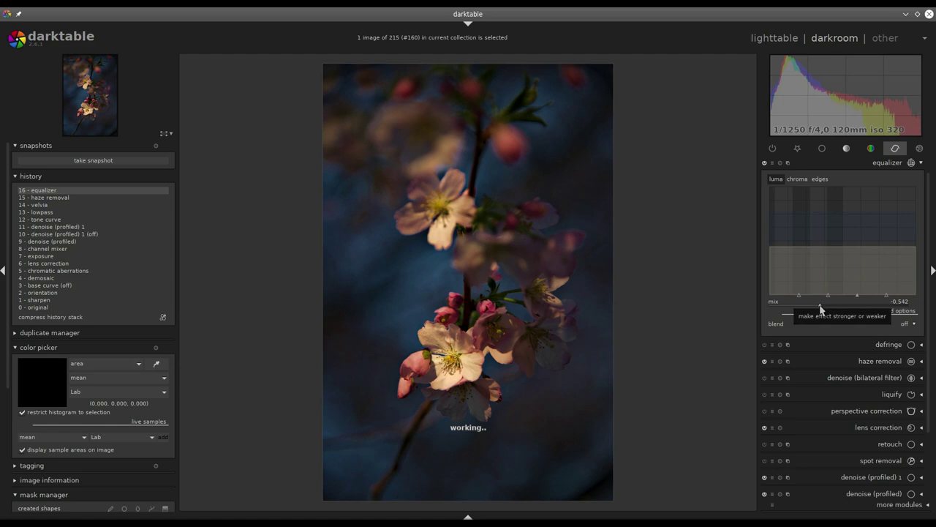
{"action": "left_click", "coordinate": [821, 310]}
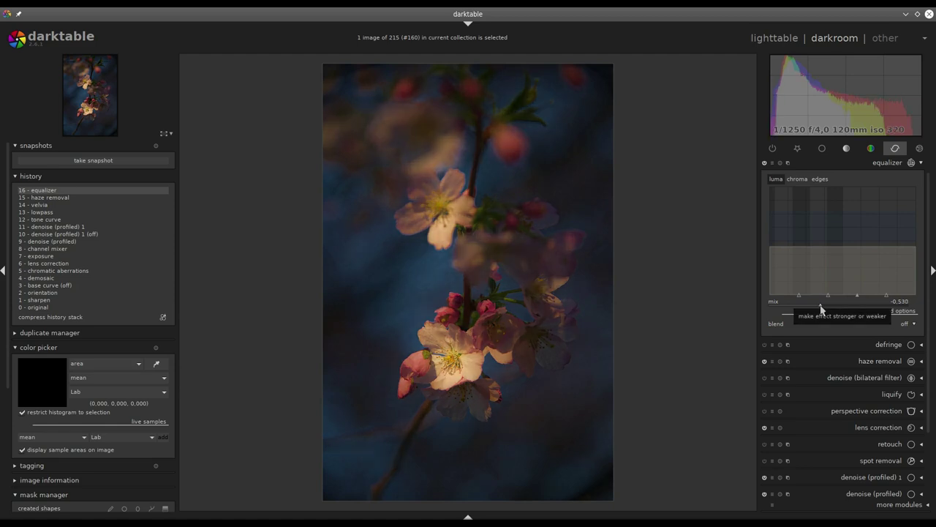
Step: Compare the image with the equalizer switched off and on
{"action": "left_click", "coordinate": [765, 163]}
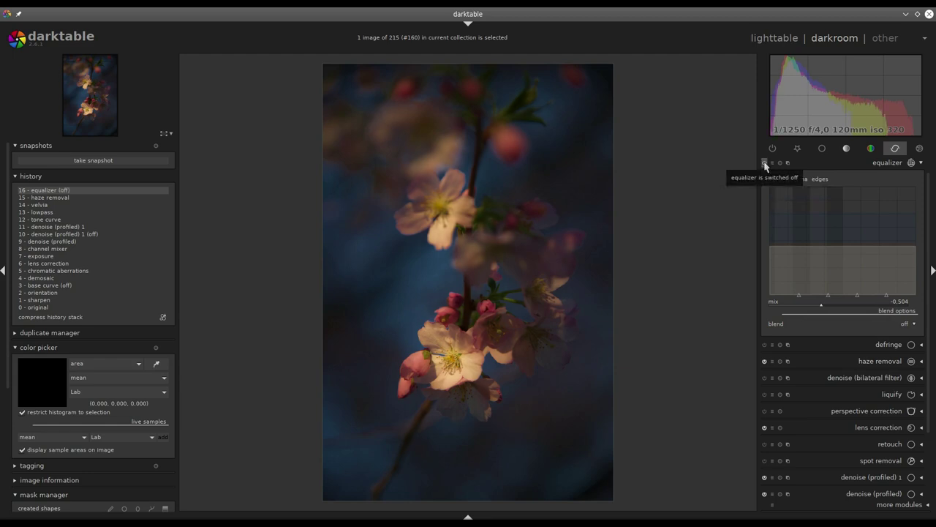
{"action": "left_click", "coordinate": [765, 164]}
{"action": "left_click", "coordinate": [765, 164]}
{"action": "left_click", "coordinate": [765, 163]}
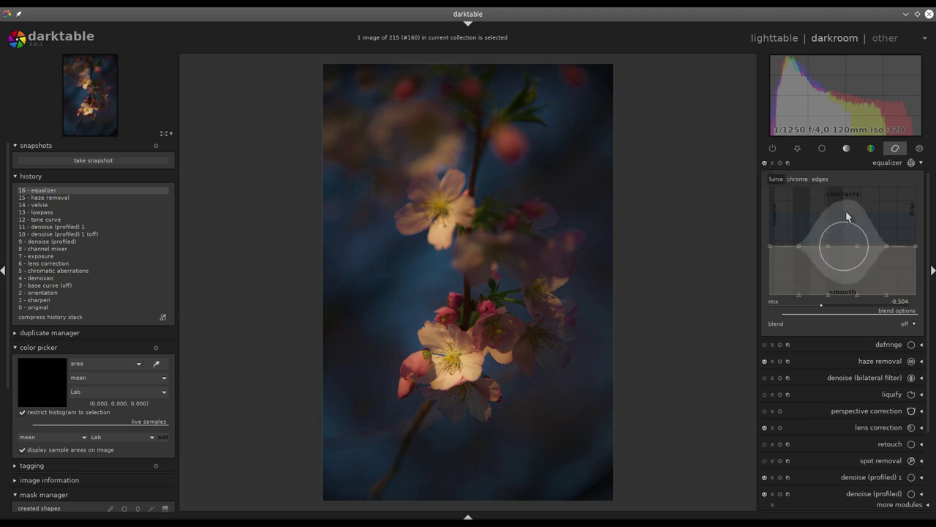
Step: Adjust the equalizer mix to about -0.3 and collapse the module
{"action": "left_click", "coordinate": [821, 309]}
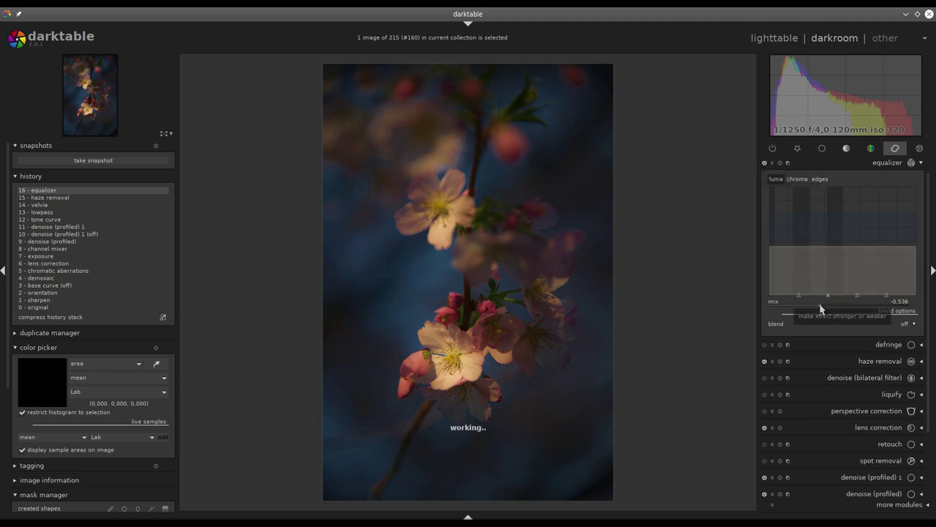
{"action": "scroll", "coordinate": [831, 309], "scroll_direction": "down", "scroll_amount": 3}
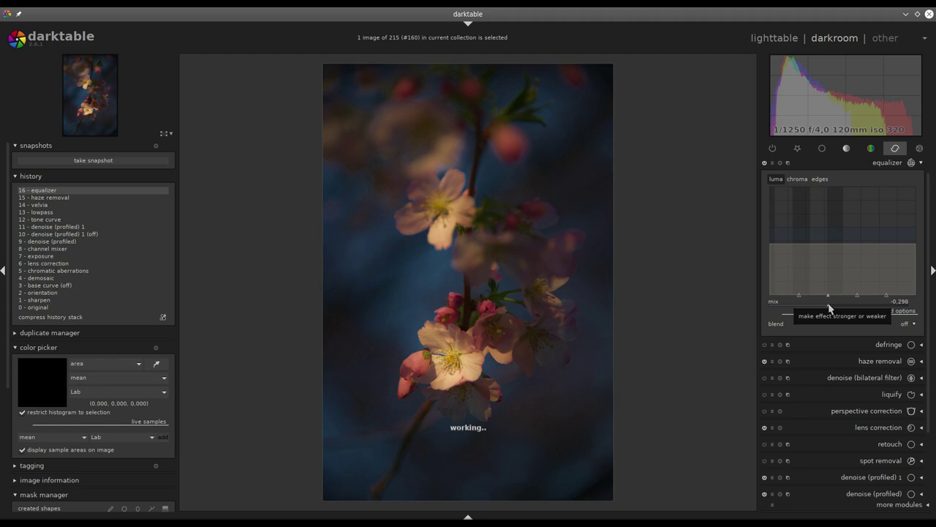
{"action": "left_click", "coordinate": [921, 163]}
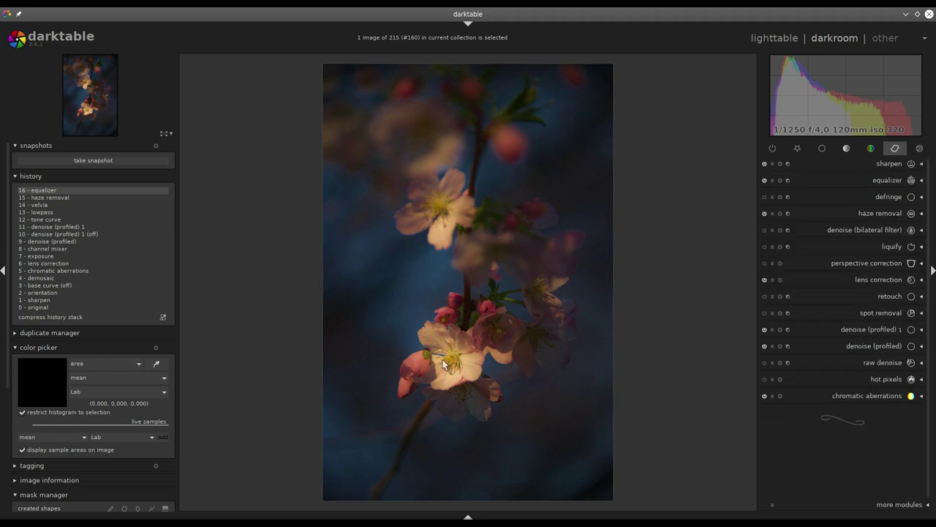
Step: Enable the soften module and raise its brightness to about 0.76 EV
{"action": "left_click", "coordinate": [921, 148]}
{"action": "left_click", "coordinate": [921, 196]}
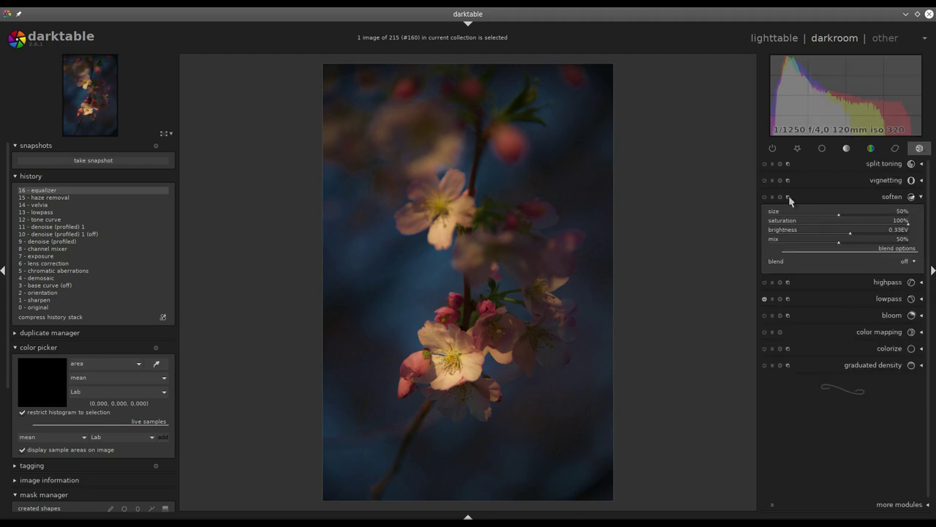
{"action": "left_click", "coordinate": [765, 198]}
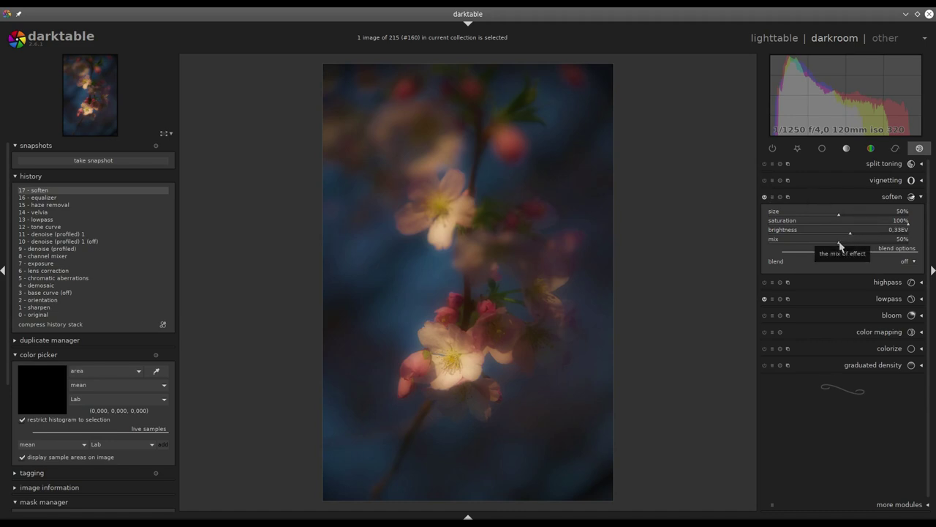
{"action": "left_click_drag", "start_coordinate": [850, 236], "coordinate": [866, 236]}
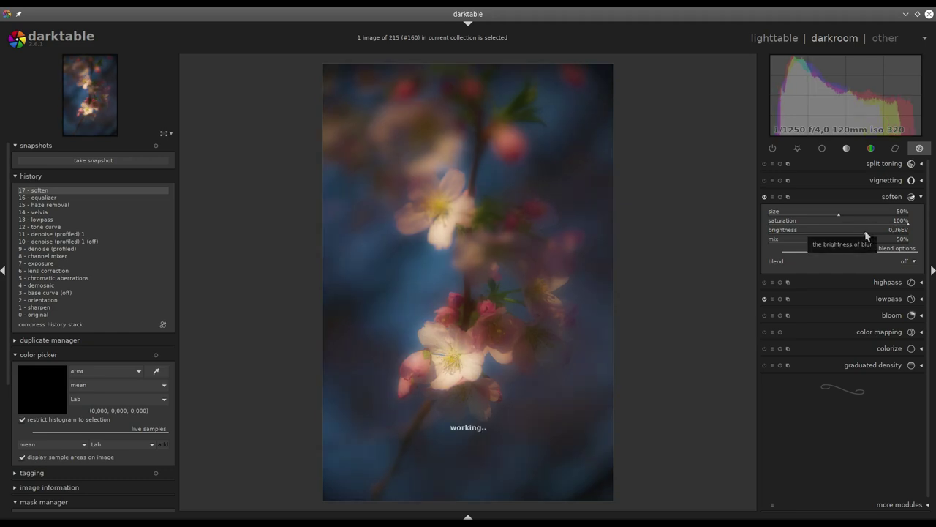
Step: Blend the soften effect uniformly at about 9% opacity and collapse the module
{"action": "left_click", "coordinate": [905, 262]}
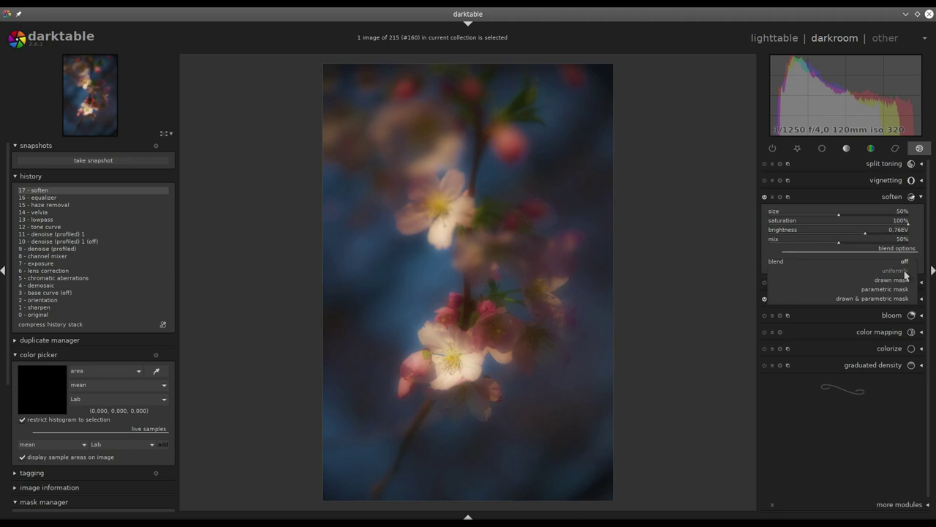
{"action": "left_click", "coordinate": [904, 271]}
{"action": "left_click_drag", "start_coordinate": [911, 288], "coordinate": [782, 291]}
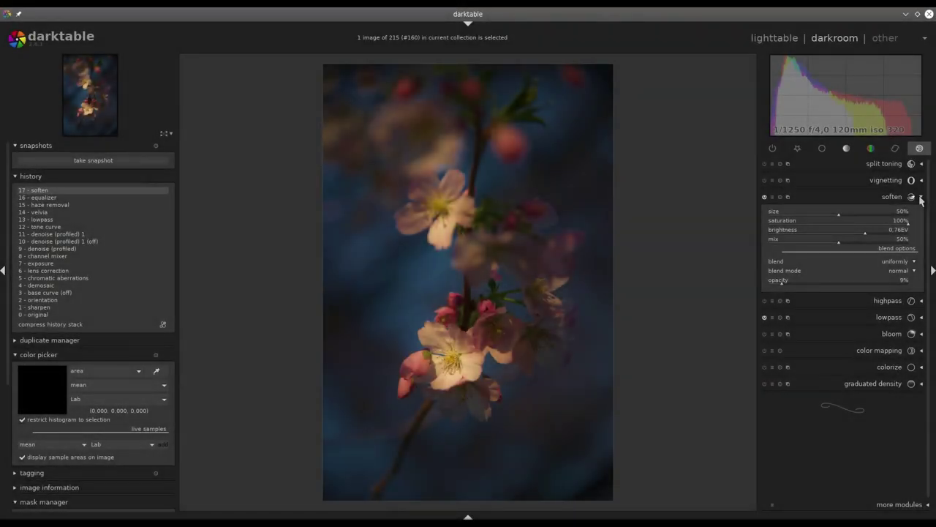
{"action": "left_click", "coordinate": [920, 198]}
Step: Add a new tone curve instance and pull its shadows down to about 13.2 / 9.7
{"action": "left_click", "coordinate": [846, 147]}
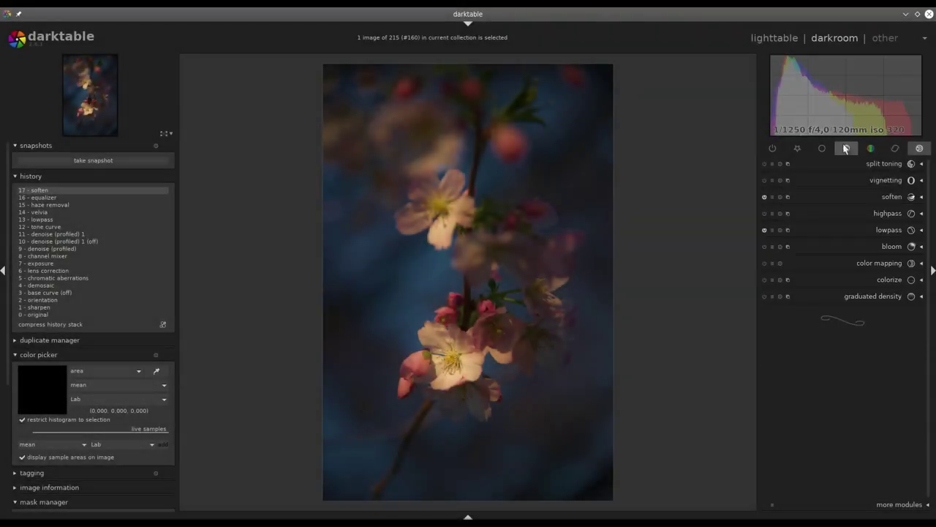
{"action": "left_click", "coordinate": [780, 197]}
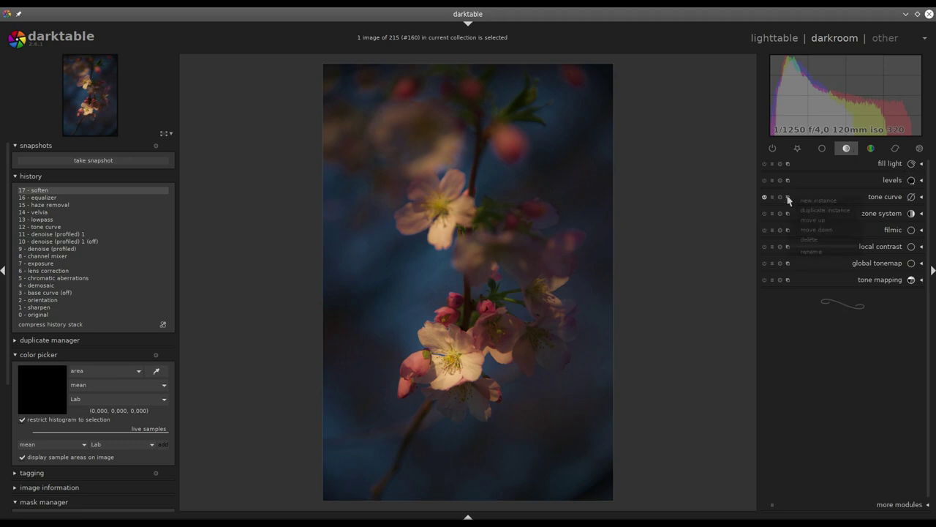
{"action": "left_click", "coordinate": [802, 203]}
{"action": "left_click_drag", "start_coordinate": [790, 324], "coordinate": [789, 330]}
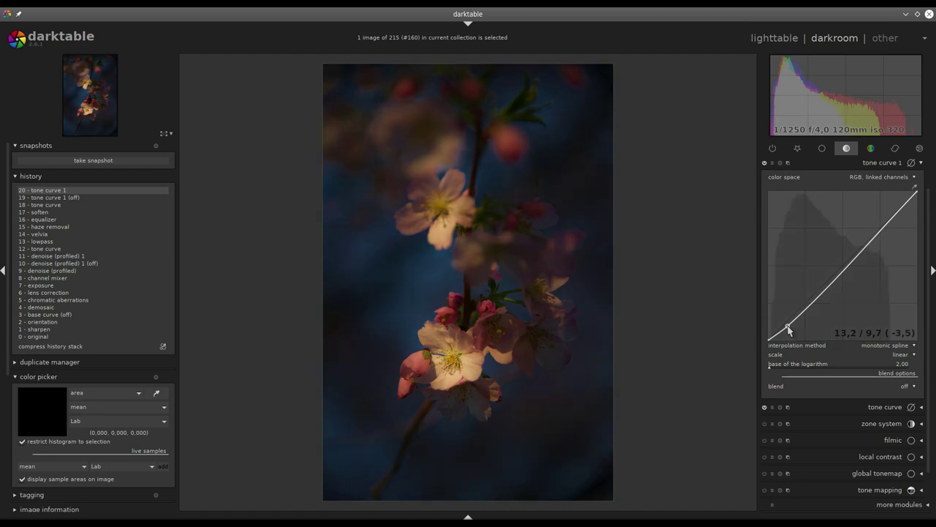
Step: Lift the highlights slightly on the second tone curve, move its shadow node to about 11.3 / 8.9, and collapse the module
{"action": "left_click", "coordinate": [863, 248]}
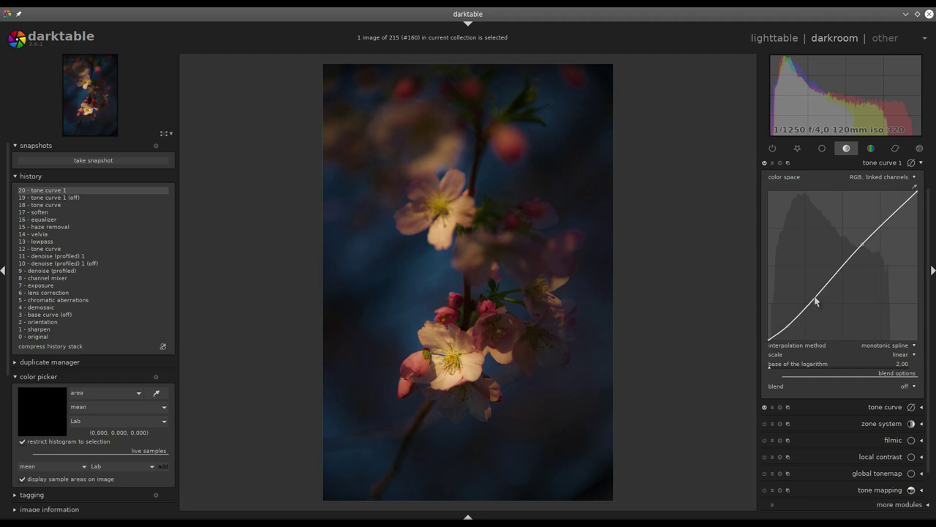
{"action": "left_click", "coordinate": [785, 330]}
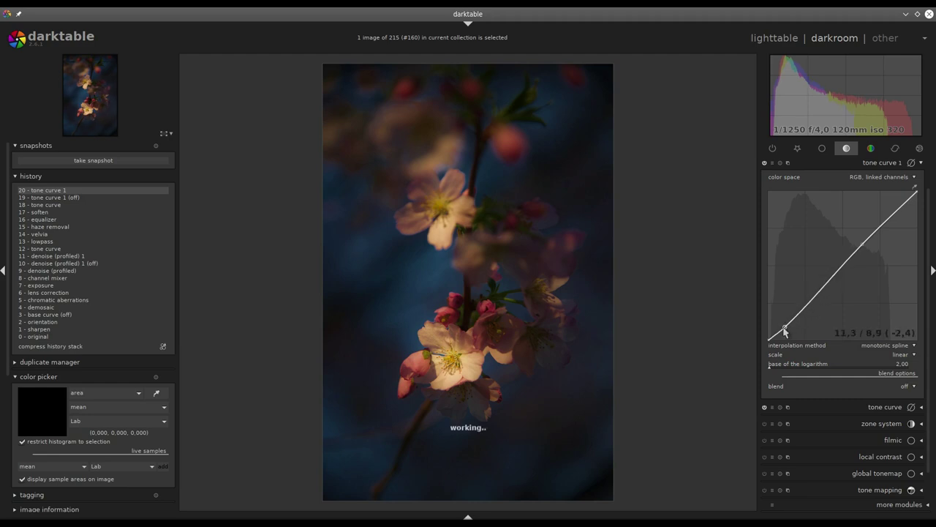
{"action": "left_click", "coordinate": [920, 164]}
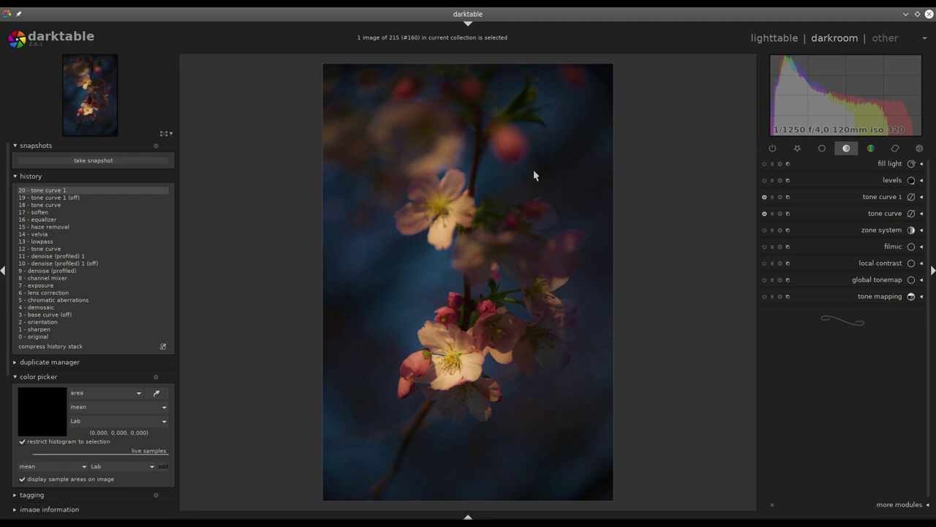
Step: Compress the history stack and take a snapshot of the image at the exposure history step
{"action": "left_click", "coordinate": [59, 346]}
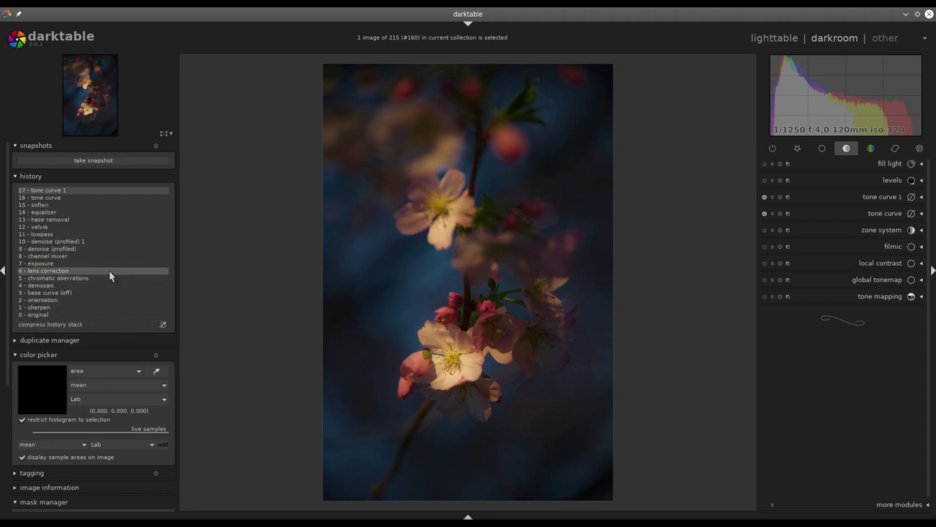
{"action": "left_click", "coordinate": [40, 265]}
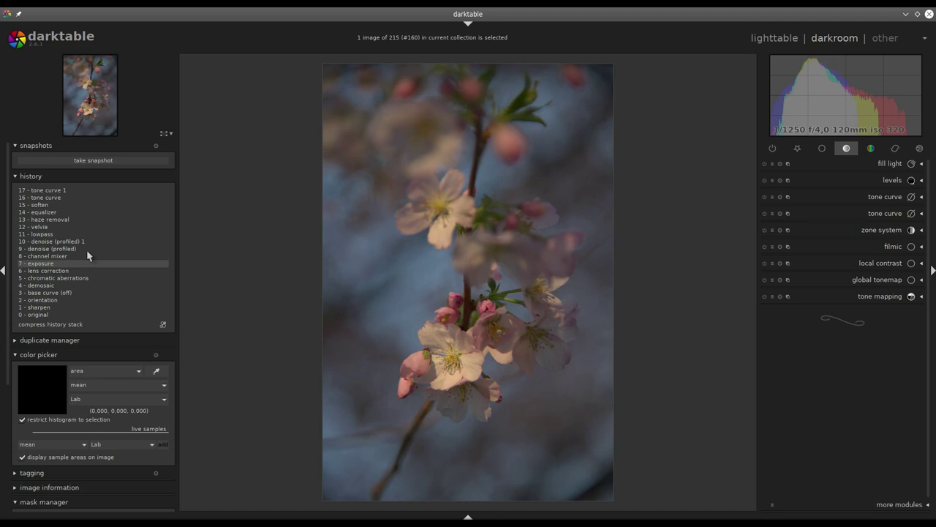
{"action": "left_click", "coordinate": [92, 161]}
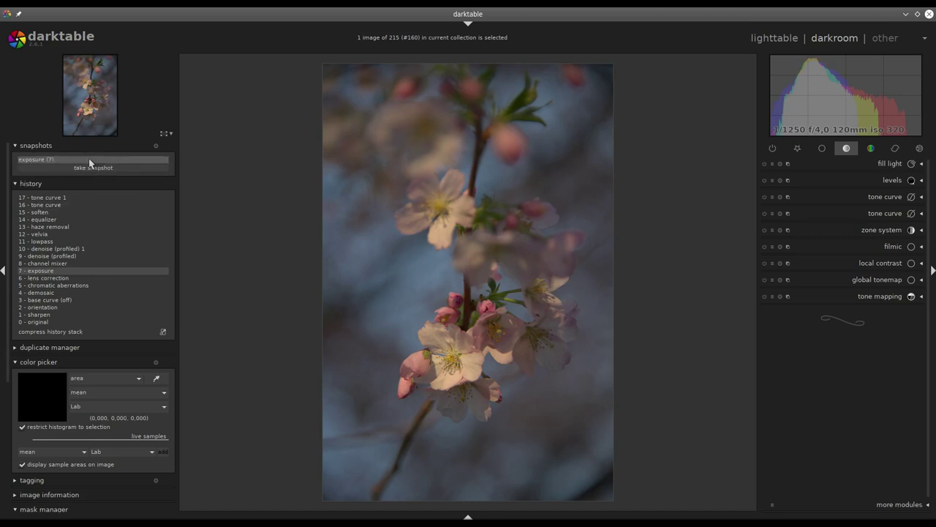
Step: Compare the exposure snapshot with the latest tone curve 1 state by sweeping the split line across the photo, and clear the snapshots
{"action": "left_click", "coordinate": [86, 159]}
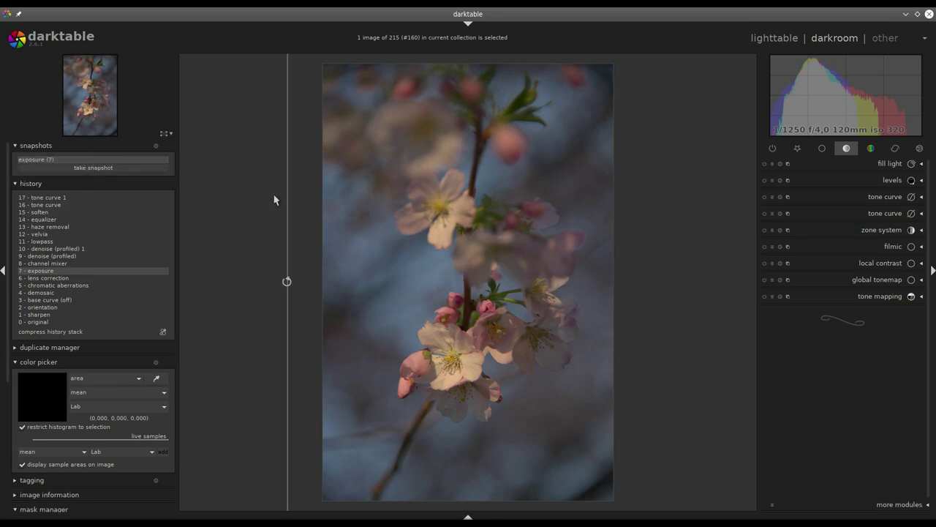
{"action": "left_click_drag", "start_coordinate": [286, 192], "coordinate": [461, 205]}
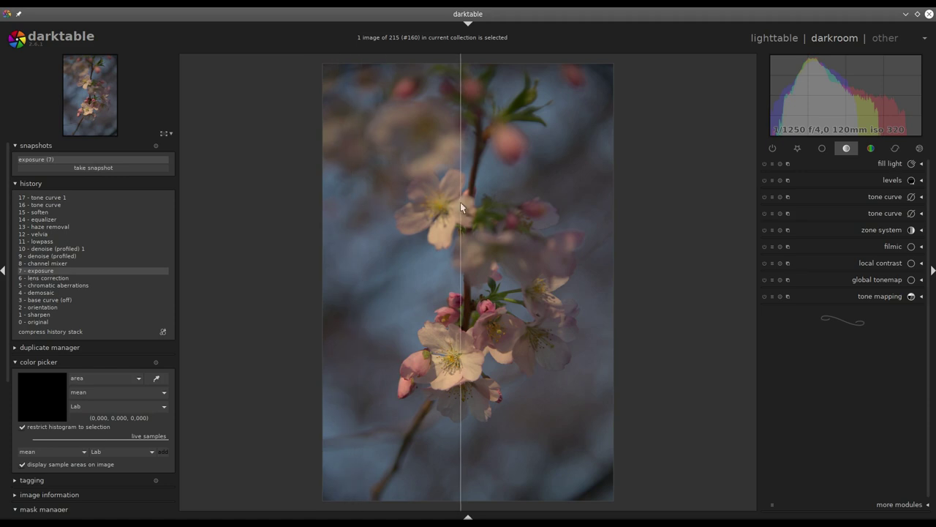
{"action": "left_click", "coordinate": [57, 198]}
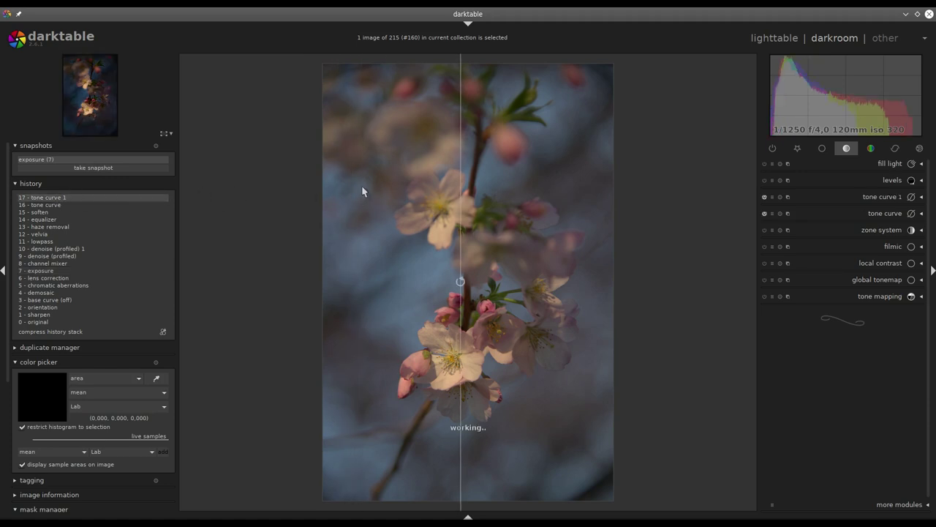
{"action": "left_click_drag", "start_coordinate": [464, 195], "coordinate": [325, 179]}
{"action": "left_click_drag", "start_coordinate": [405, 183], "coordinate": [215, 169]}
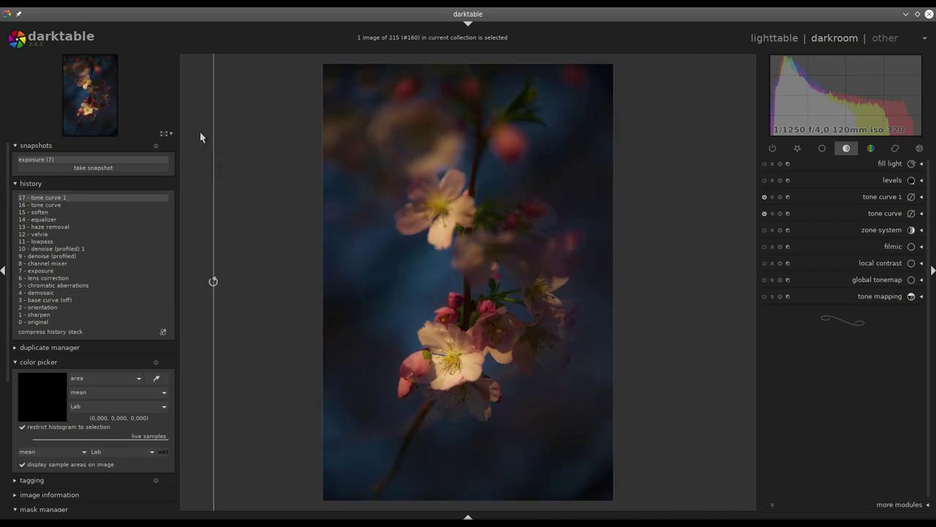
{"action": "left_click", "coordinate": [156, 147]}
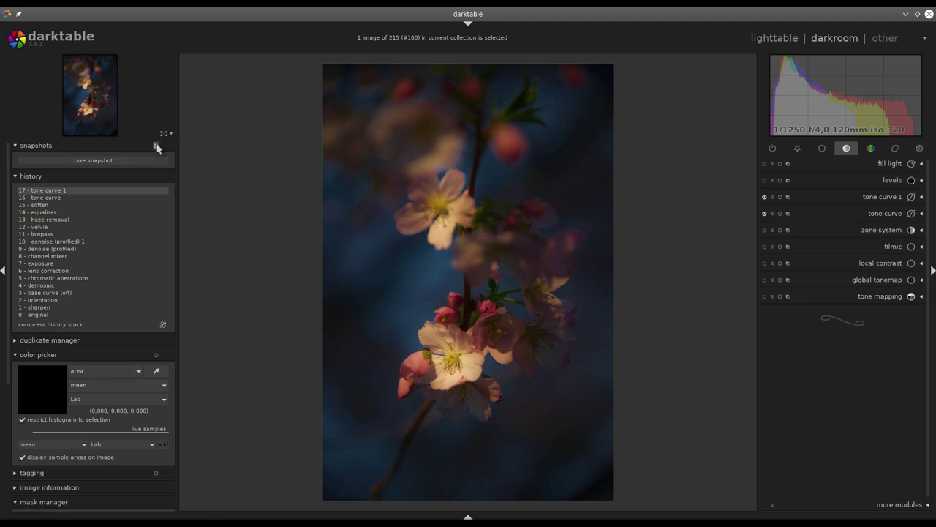